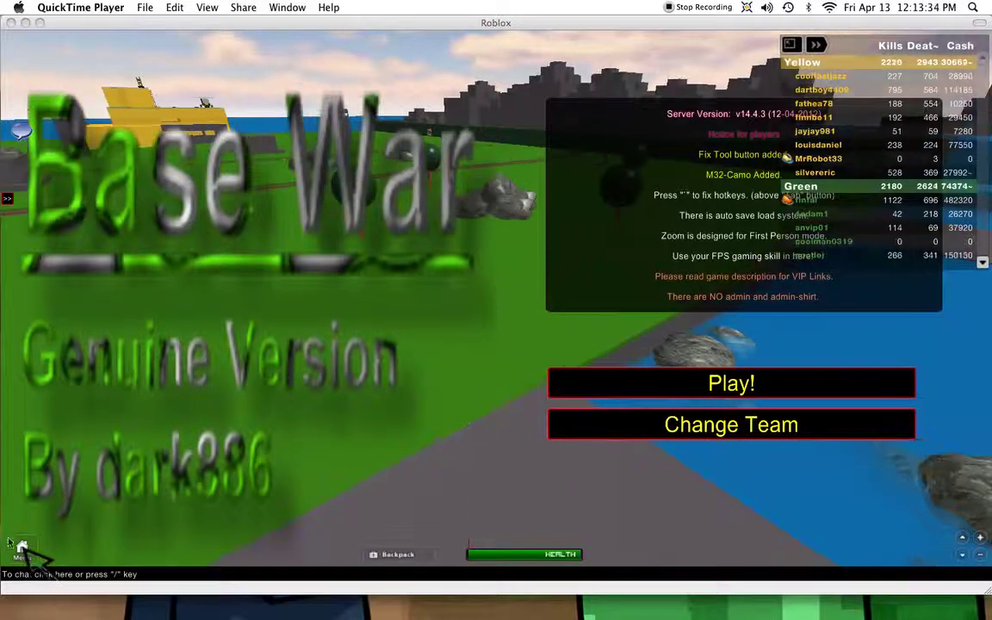
Bring the stuck Base War game window, still on its Play/Change Team screen, into focus.
left_click(26, 551)
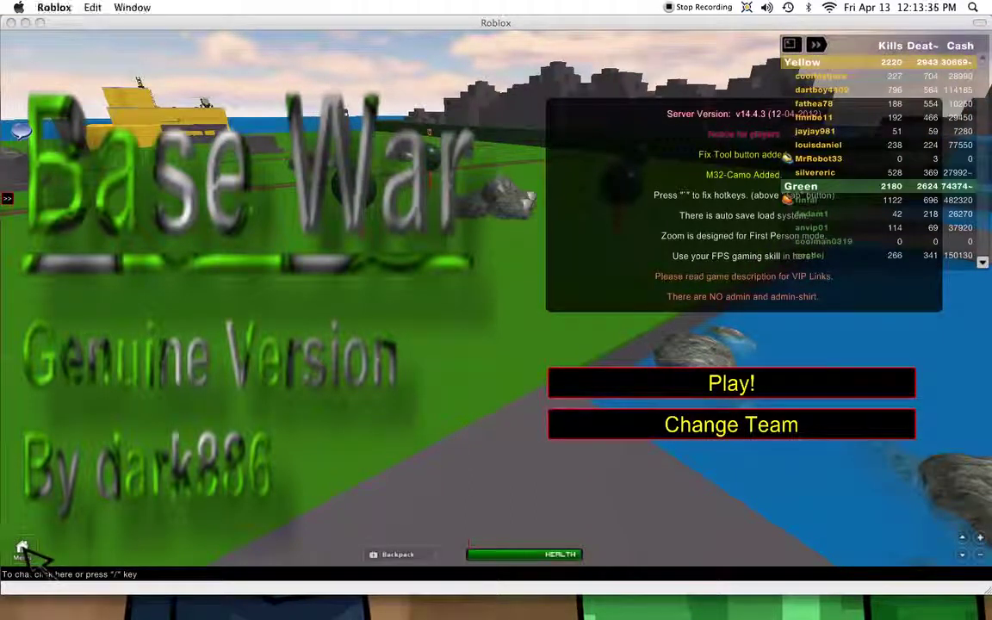